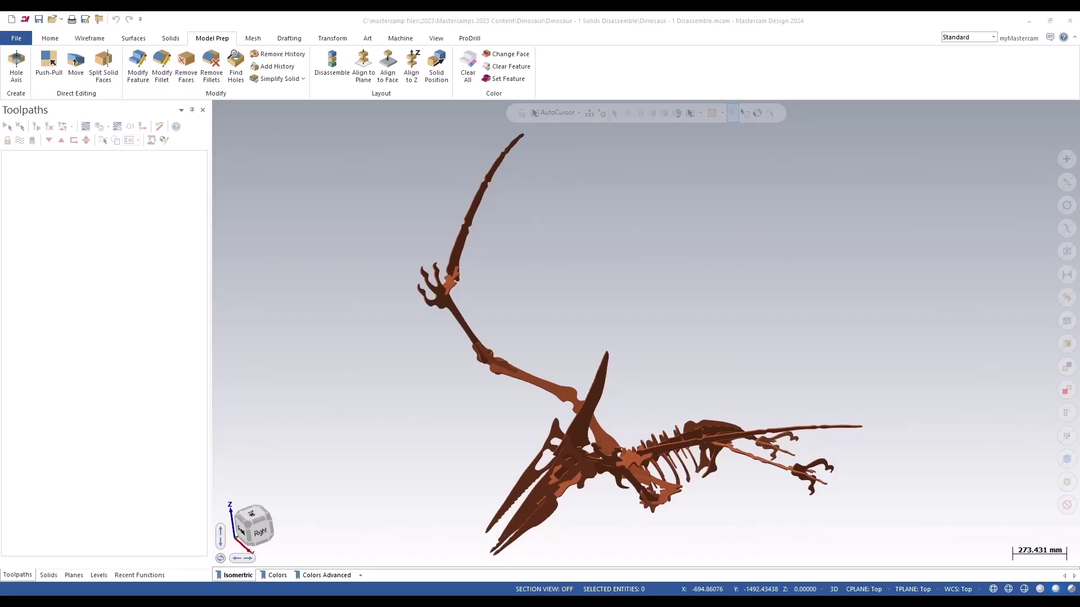
Orbit and zoom-window to frame the whole pterosaur, then switch to the Top view
mouse_move(263, 436)
middle_mouse_down()
mouse_move(509, 321)
mouse_move(494, 231)
mouse_move(578, 313)
mouse_move(564, 321)
middle_mouse_up()
key("F1")
scroll(564, 321, "down", 5)
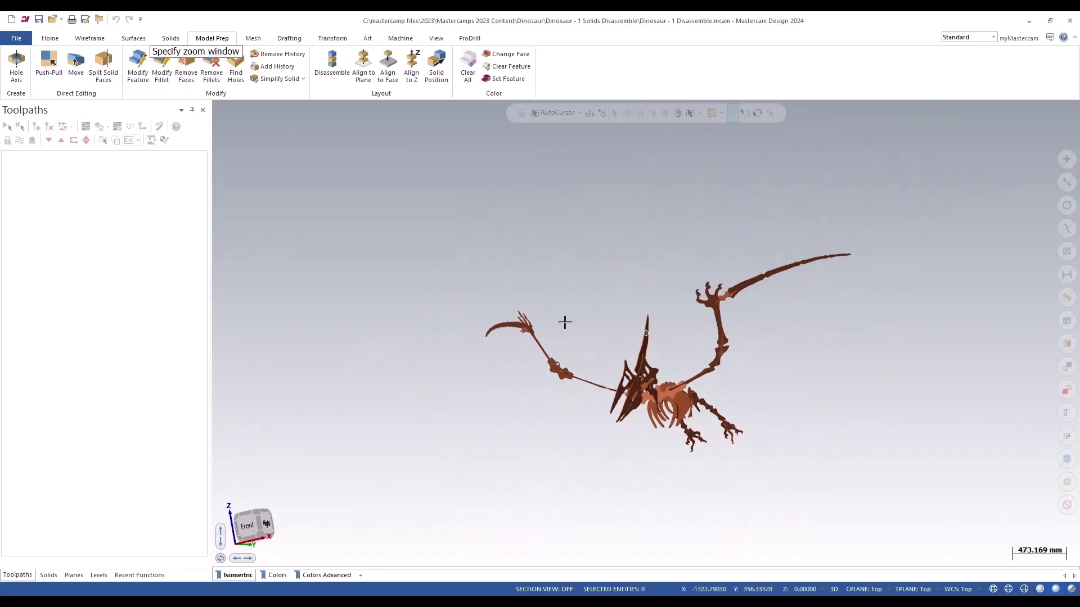
left_click_drag(451, 234, 908, 485)
mouse_move(645, 333)
middle_mouse_down()
mouse_move(520, 272)
mouse_move(535, 213)
mouse_move(444, 284)
mouse_move(742, 320)
mouse_move(648, 340)
middle_mouse_up()
key("alt+1")
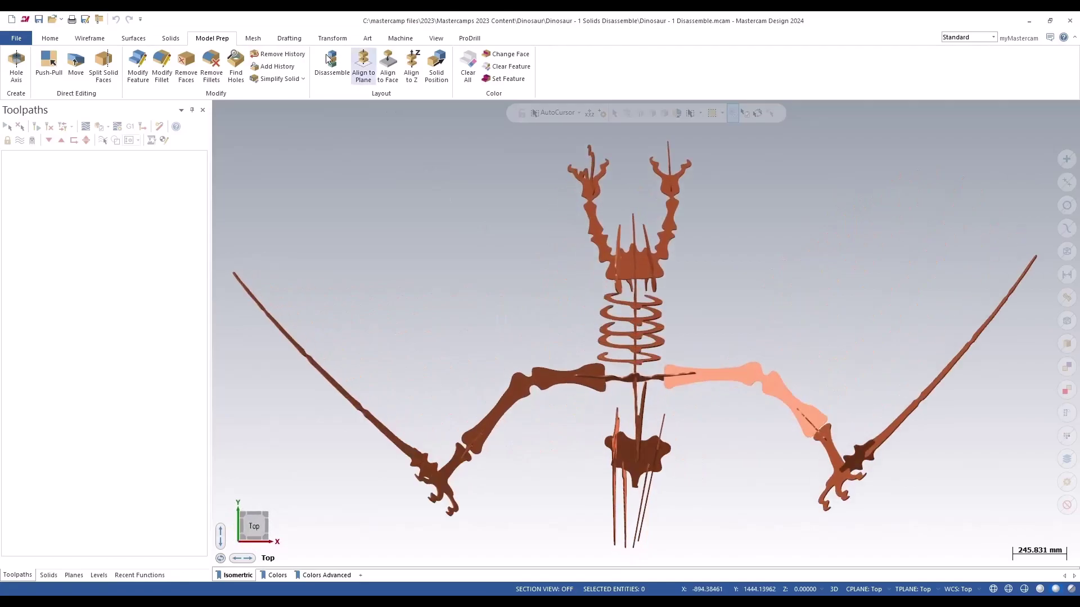
Disassemble the window-selected pterosaur with Face Color unchecked, then orbit to view the laid-out pieces
left_click(332, 62)
left_click(13, 472)
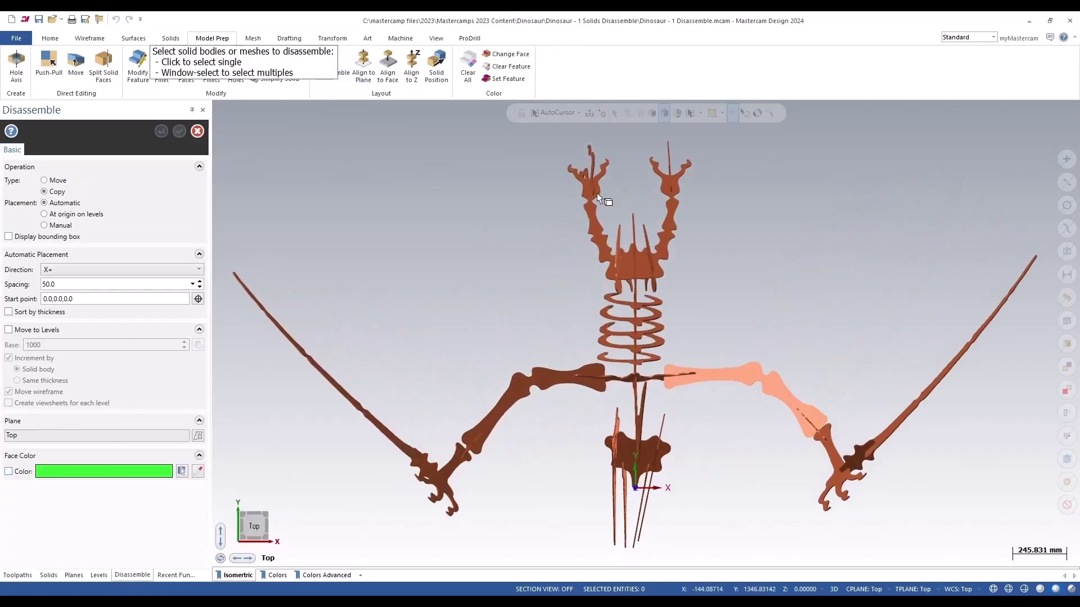
scroll(526, 222, "down", 4)
left_click_drag(356, 162, 855, 417)
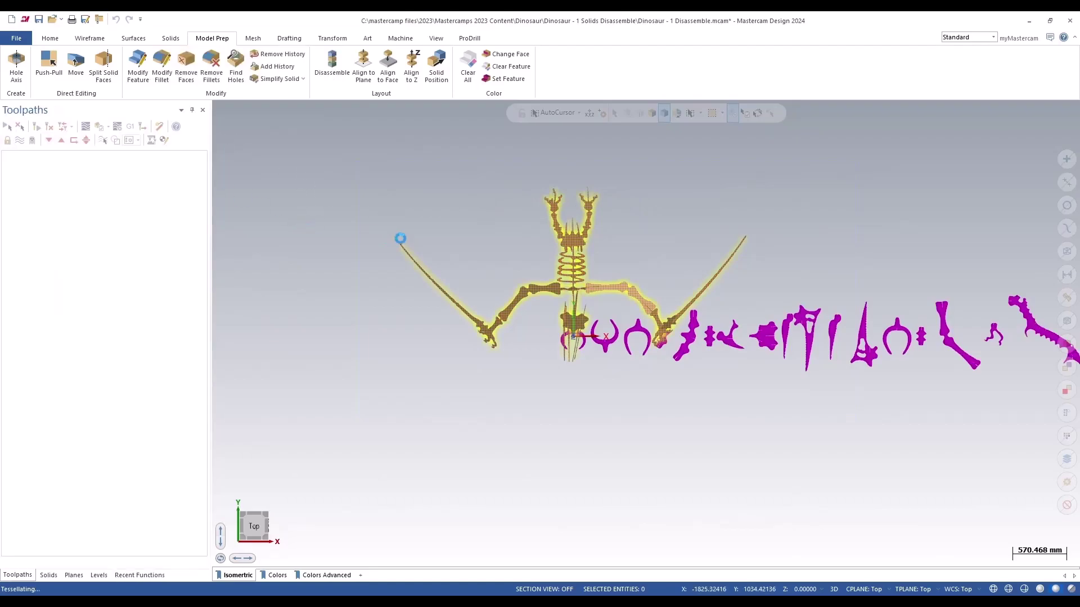
middle_click_drag(507, 437, 427, 316)
key("alt+F1")
scroll(400, 220, "down", 1)
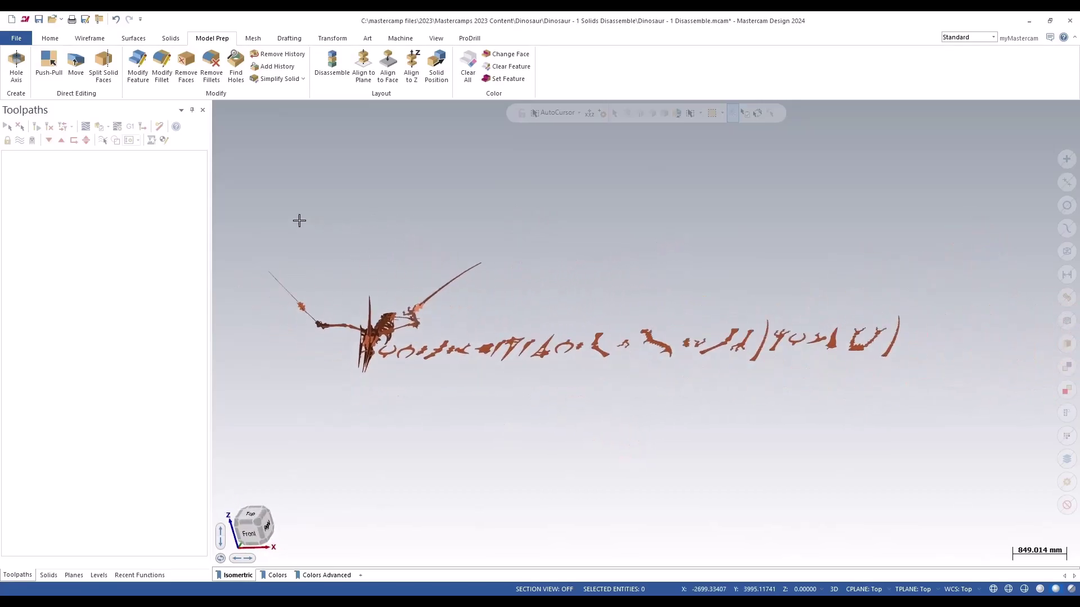
Zoom-window onto the skeleton and orbit it to inspect its green-painted faces from below and the side
key("F1")
left_click(254, 229)
left_click(964, 436)
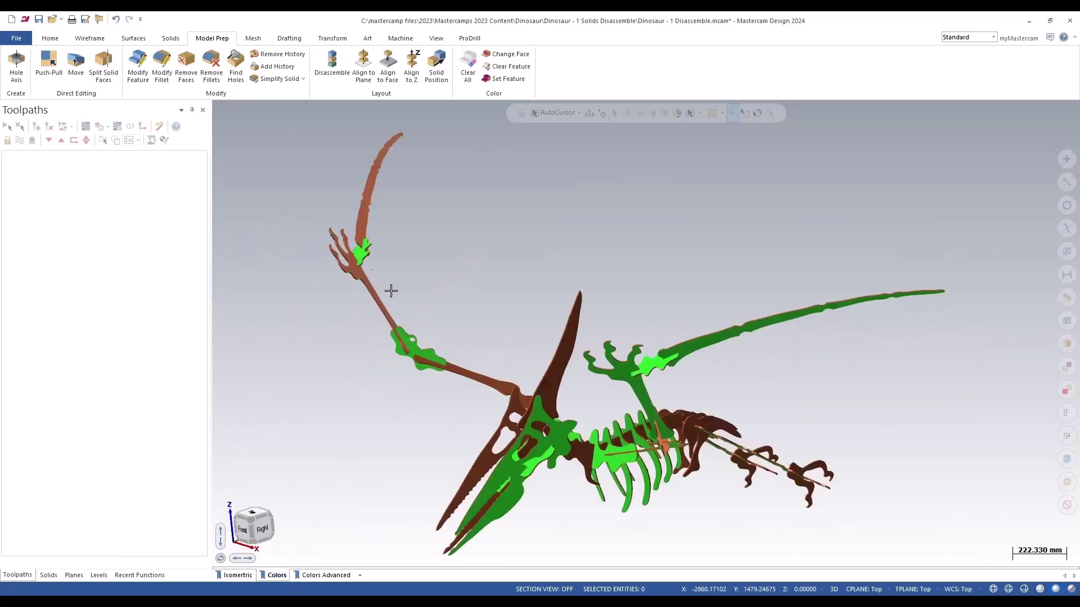
key("F1")
left_click(297, 179)
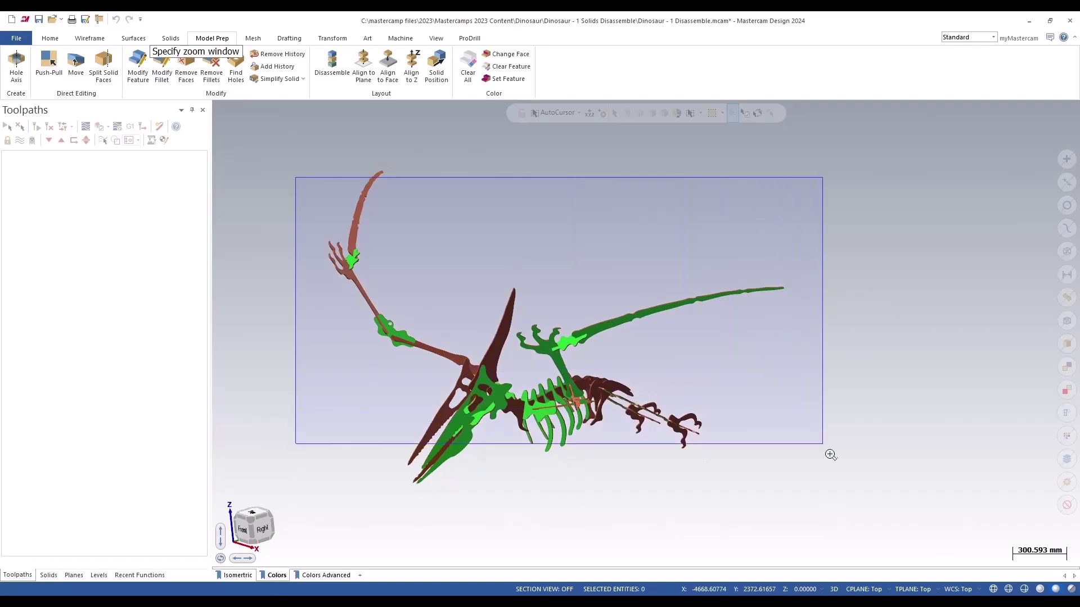
left_click(831, 451)
middle_click_drag(472, 378, 423, 352)
scroll(427, 326, "down", 3)
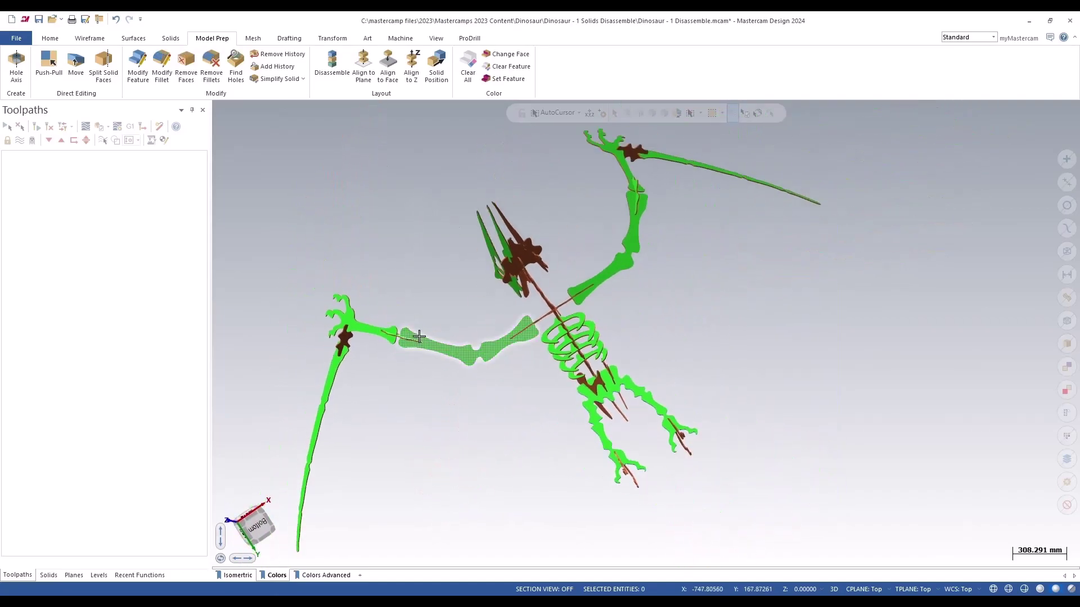
middle_click_drag(454, 277, 459, 313)
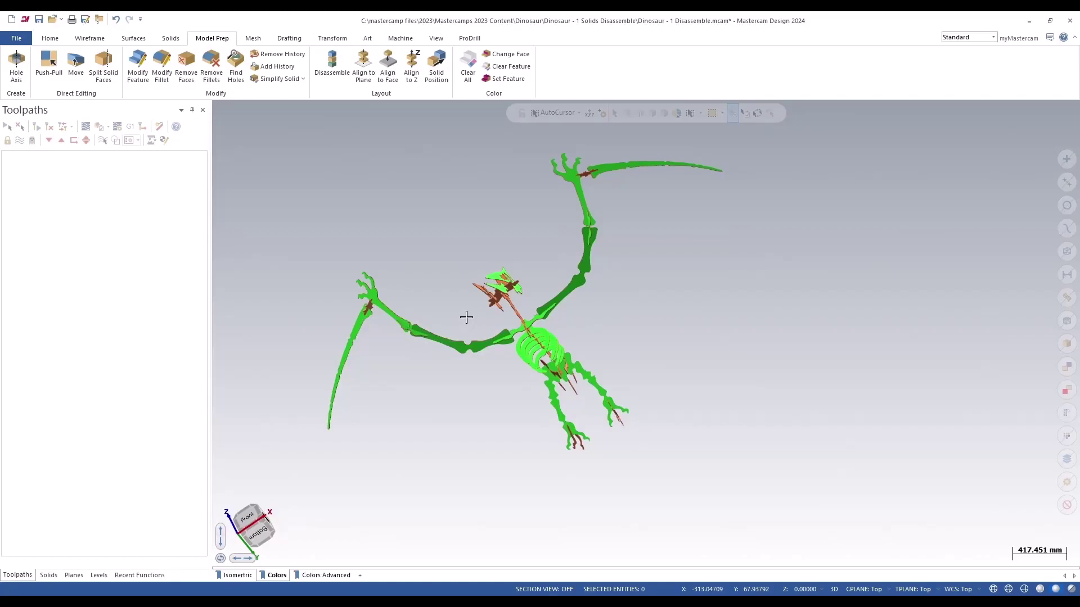
middle_click_drag(465, 316, 490, 408)
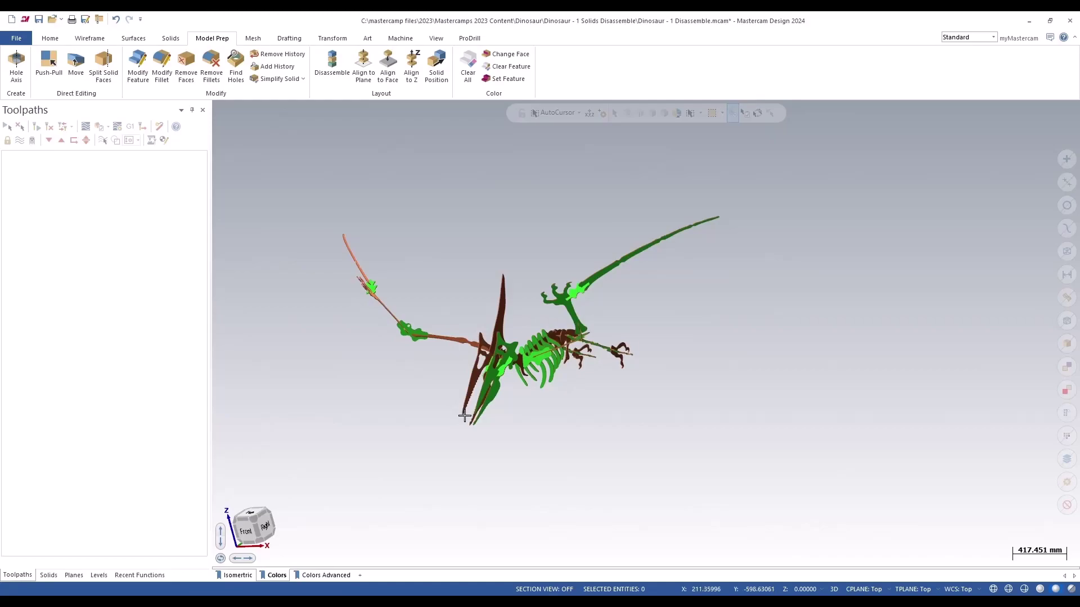
middle_click_drag(451, 369, 429, 386)
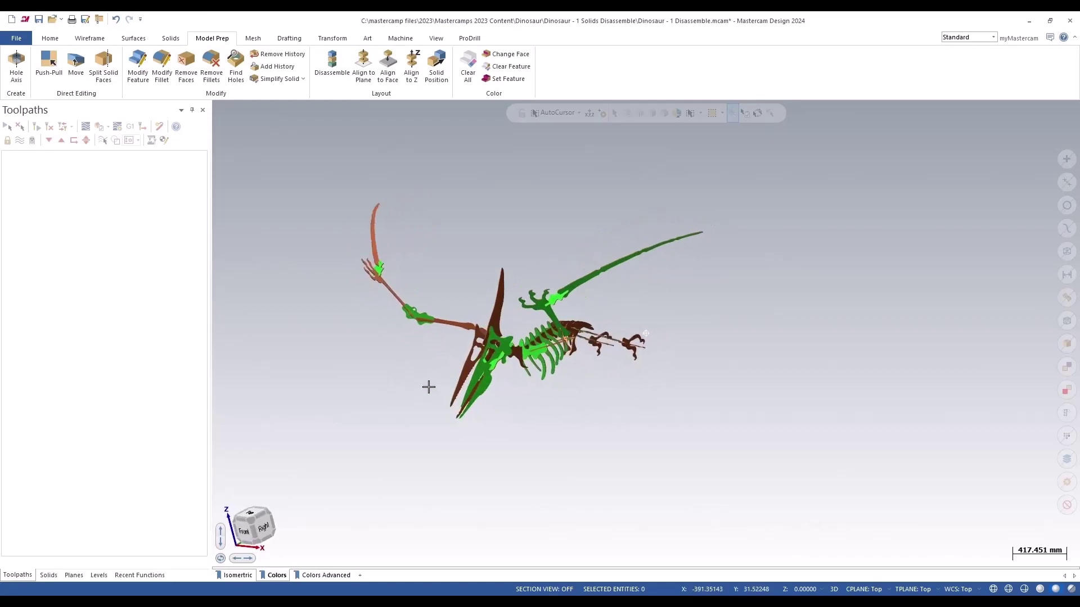
scroll(428, 387, "up", 2)
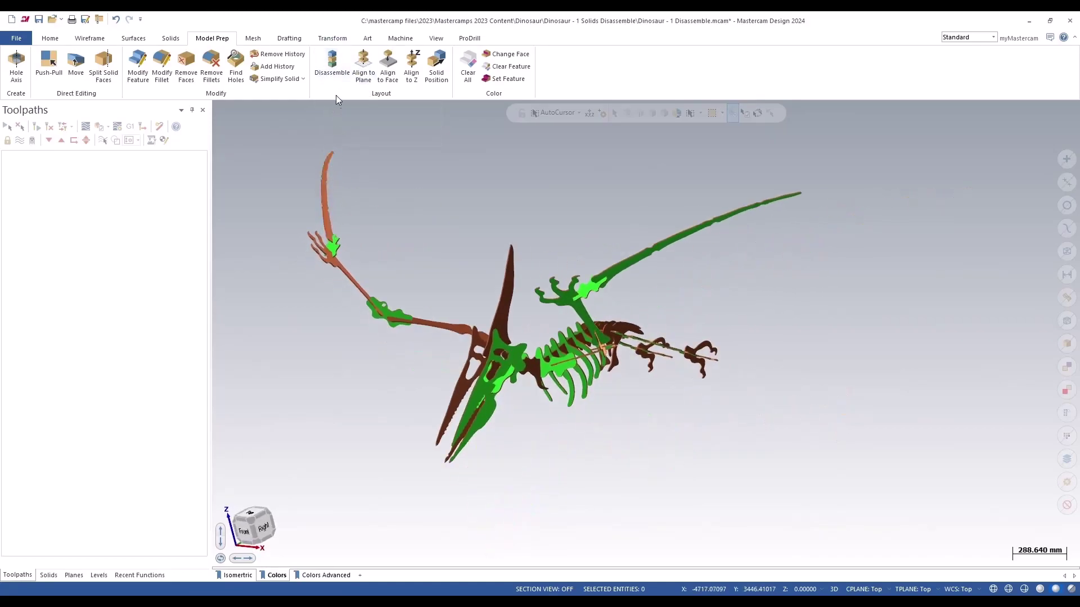
Disassemble the whole skeleton again, sampling the green face colour so those faces lie down
left_click(332, 63)
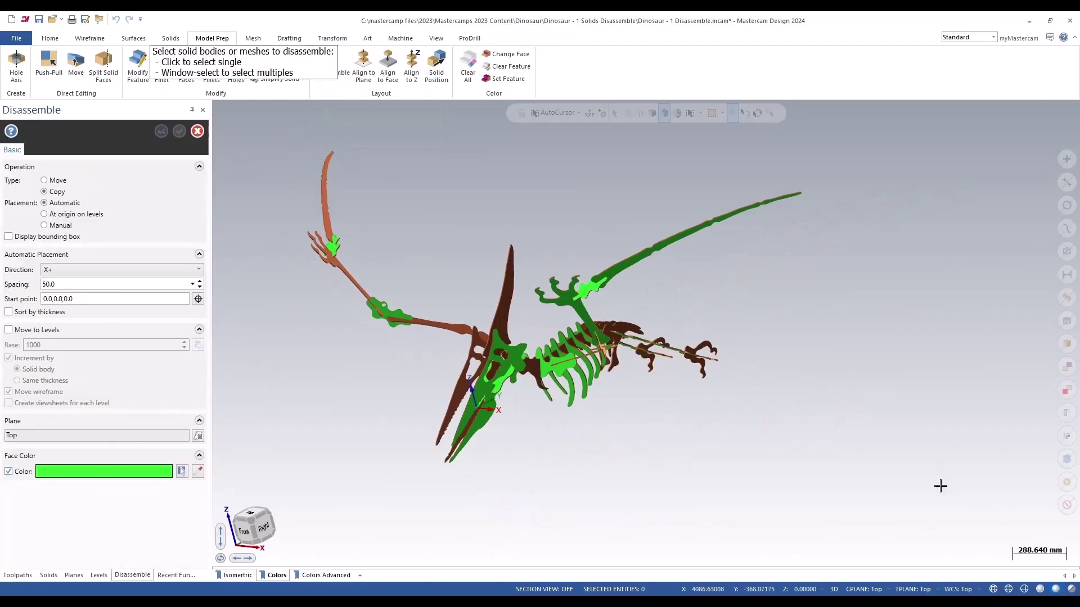
left_click_drag(944, 514, 256, 203)
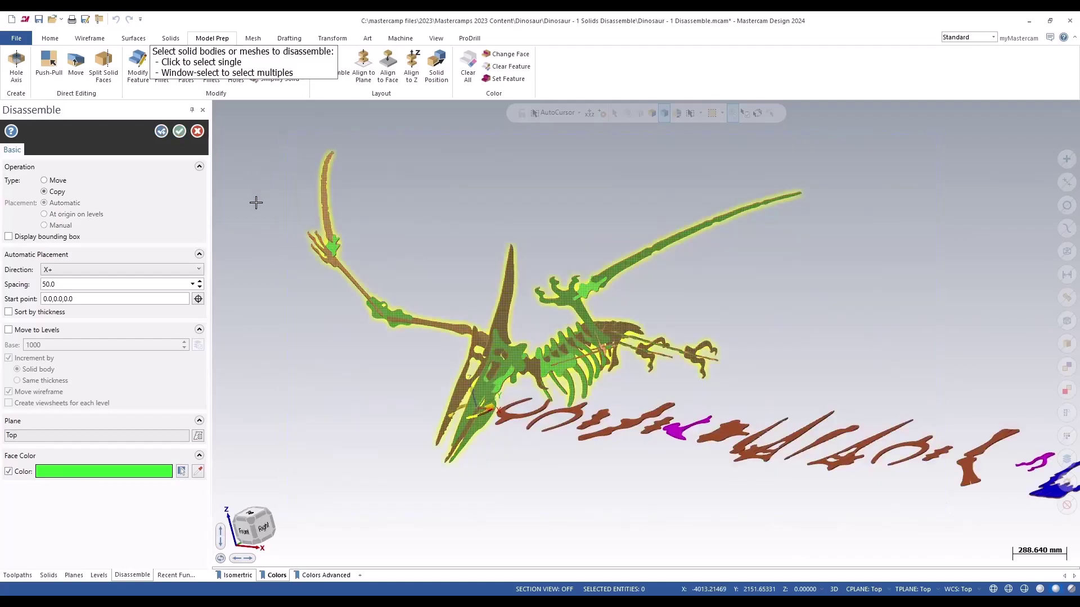
left_click(197, 473)
scroll(497, 353, "up", 5)
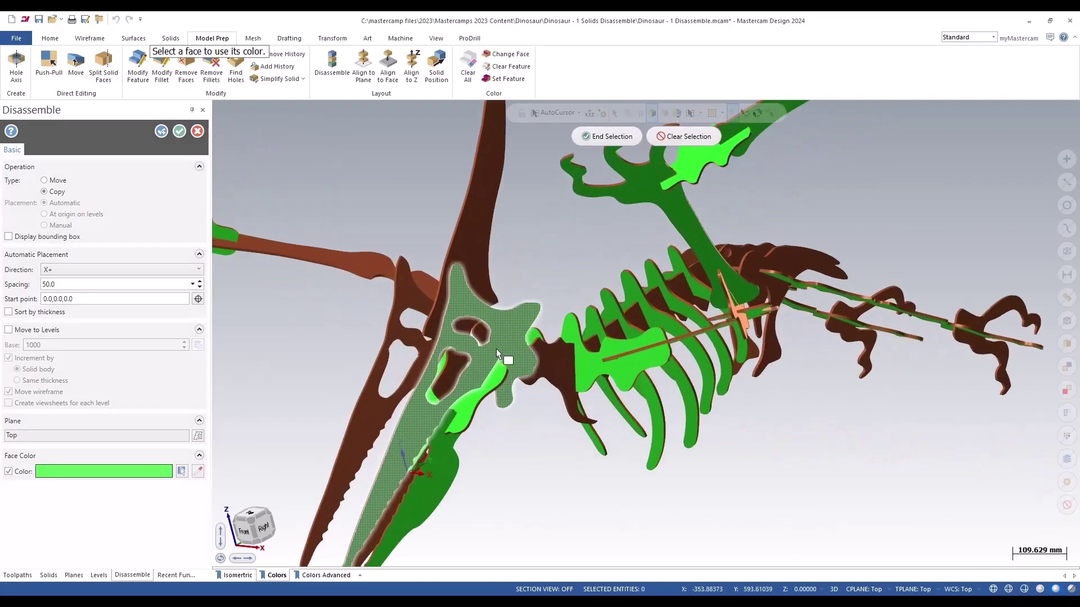
left_click(501, 340)
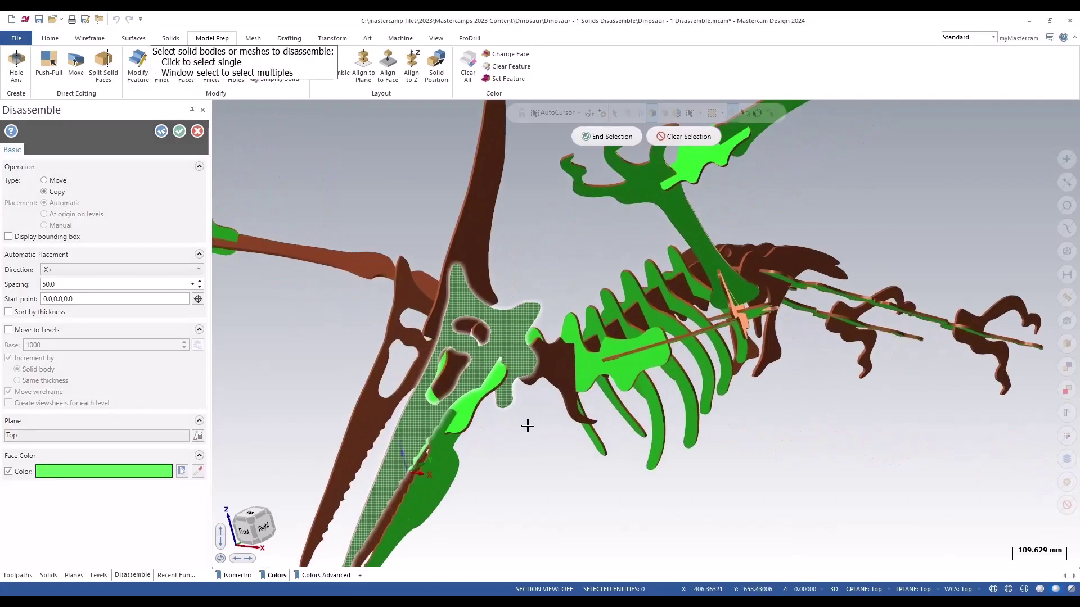
scroll(279, 312, "down", 3)
scroll(281, 312, "down", 2)
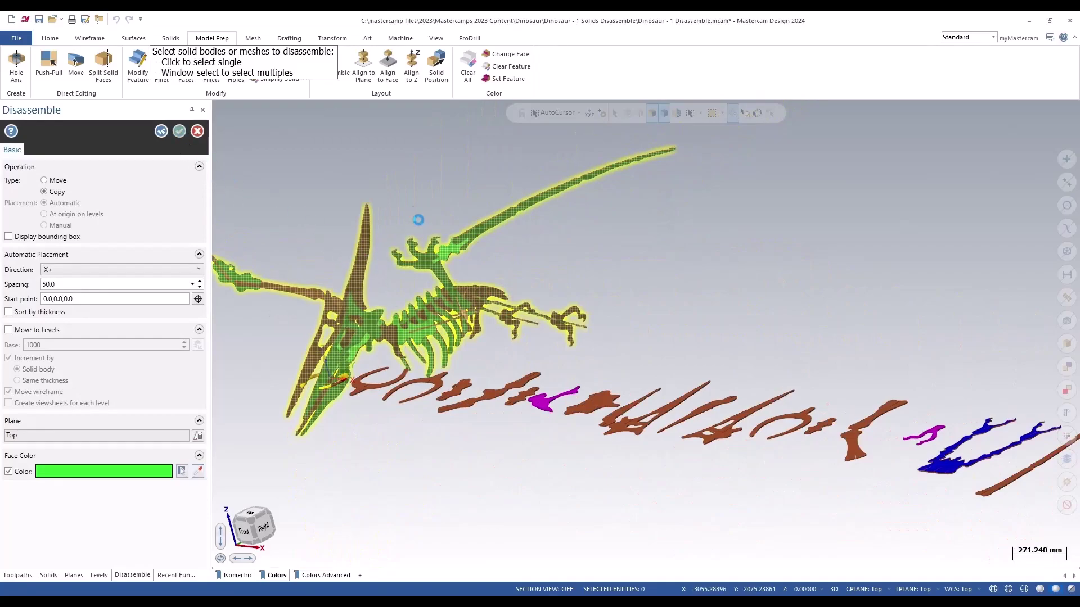
key("Return")
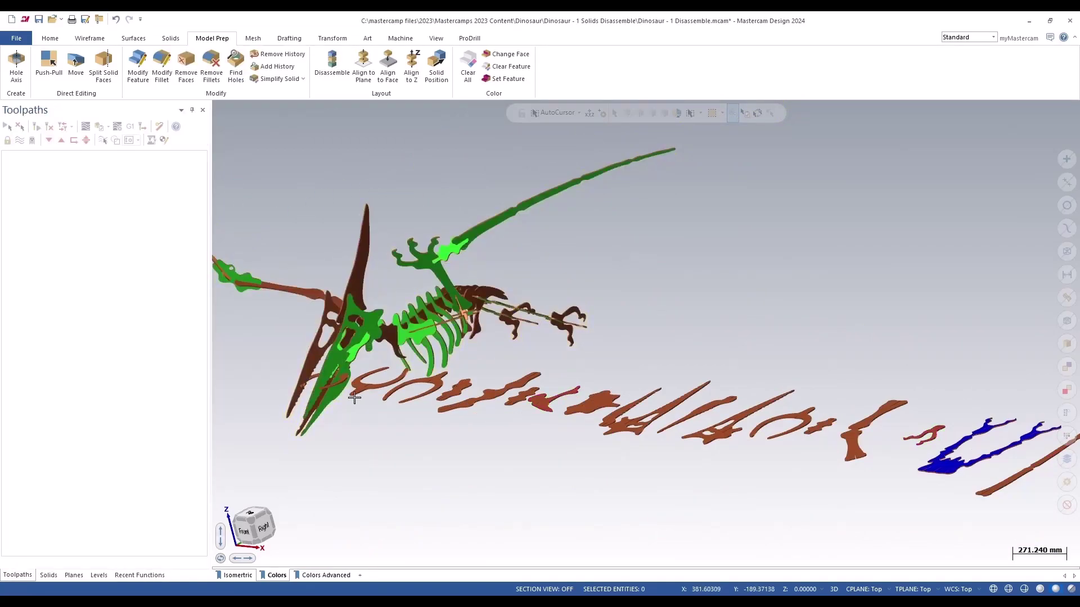
Orbit to view the laid-out pieces from below, then switch to the Colors Advanced sheet
scroll(421, 336, "down", 3)
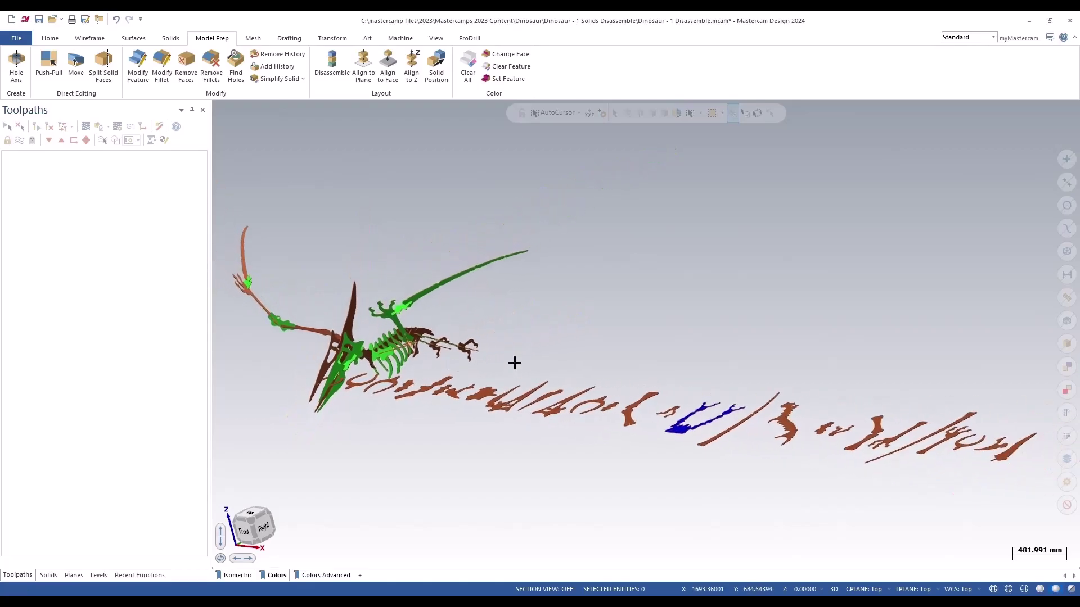
middle_click_drag(514, 364, 524, 380)
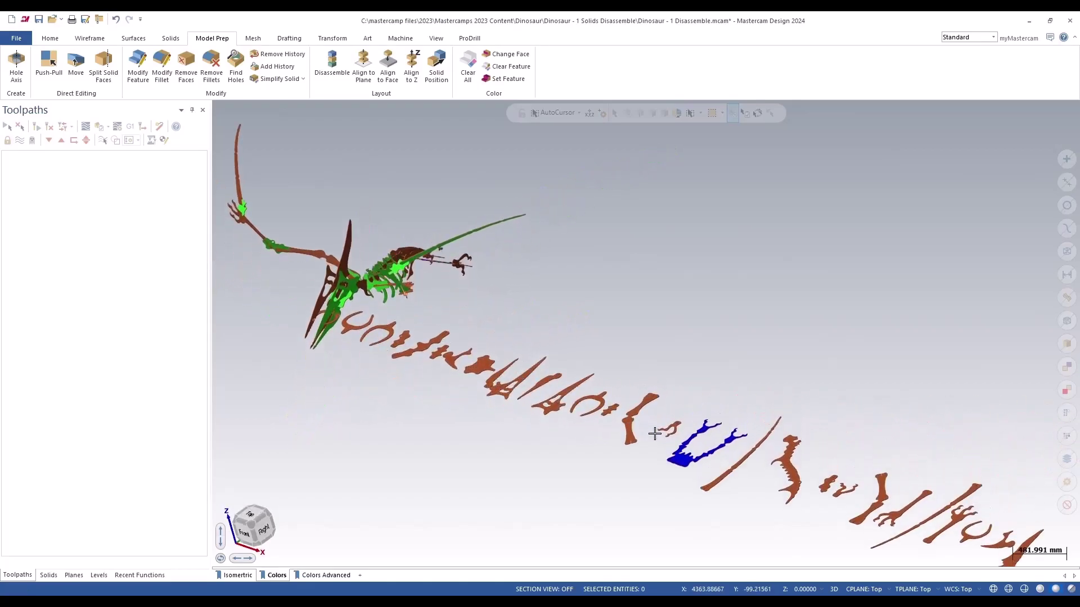
middle_click_drag(604, 401, 379, 323)
key("F1")
left_click(283, 229)
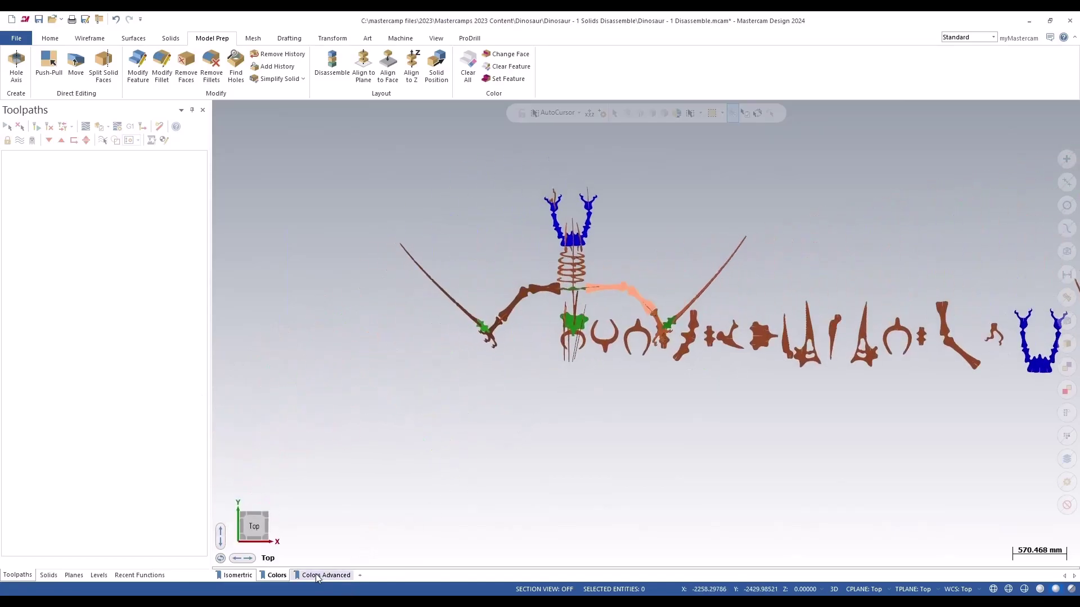
left_click(335, 575)
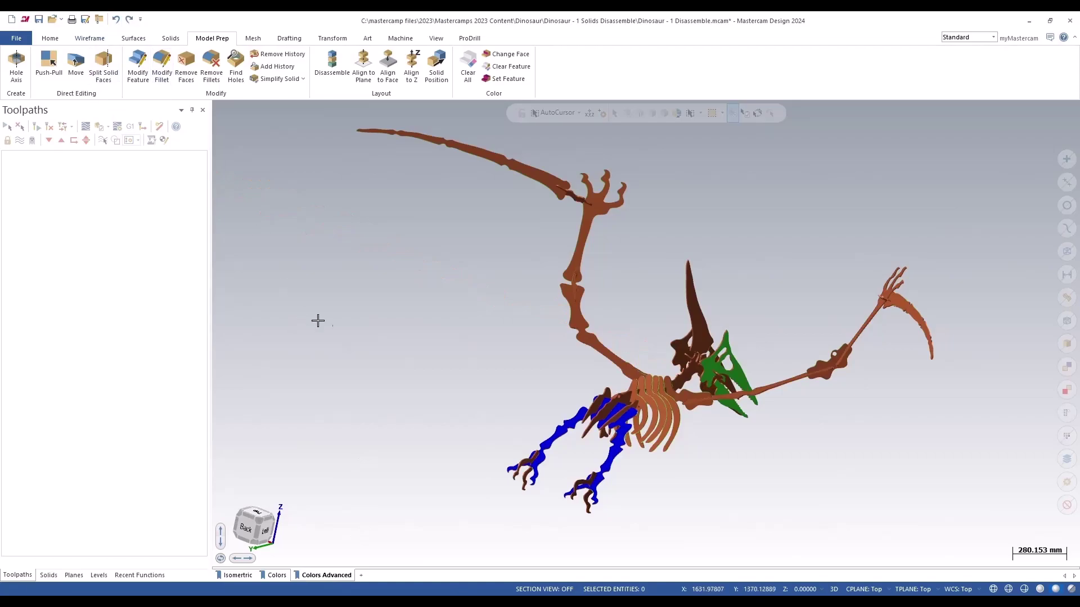
middle_click_drag(427, 370, 456, 371)
key("alt+1")
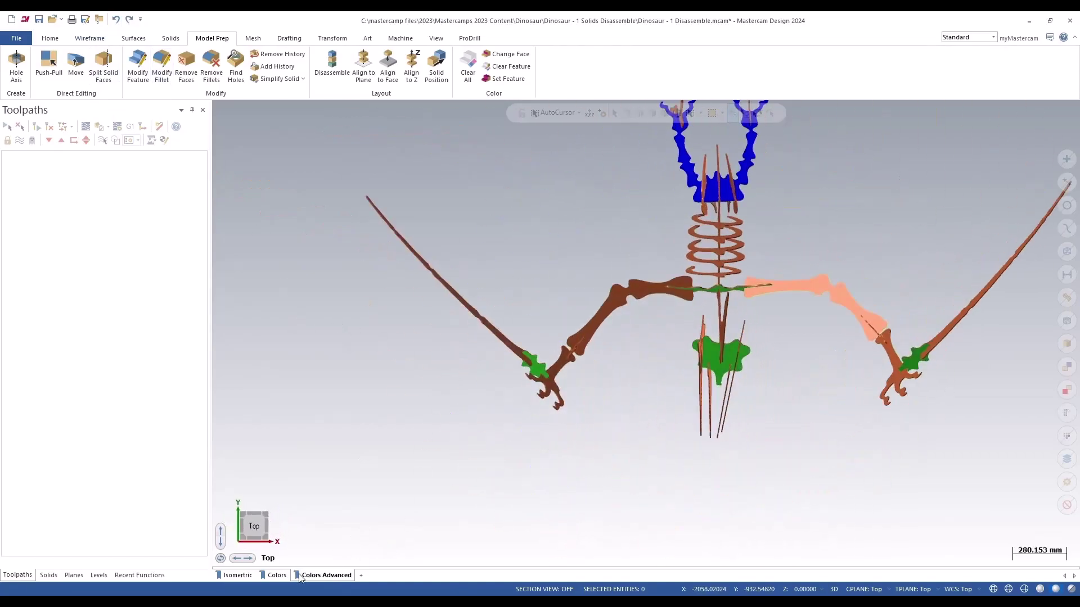
mouse_move(338, 548)
middle_mouse_down()
mouse_move(430, 378)
mouse_move(352, 393)
mouse_move(513, 394)
mouse_move(578, 412)
mouse_move(419, 356)
mouse_move(437, 352)
mouse_move(513, 222)
mouse_move(508, 278)
mouse_move(373, 402)
mouse_move(383, 396)
middle_mouse_up()
key("F1")
left_click(699, 279)
left_click(698, 422)
middle_click_drag(430, 292, 655, 321)
scroll(515, 319, "down", 6)
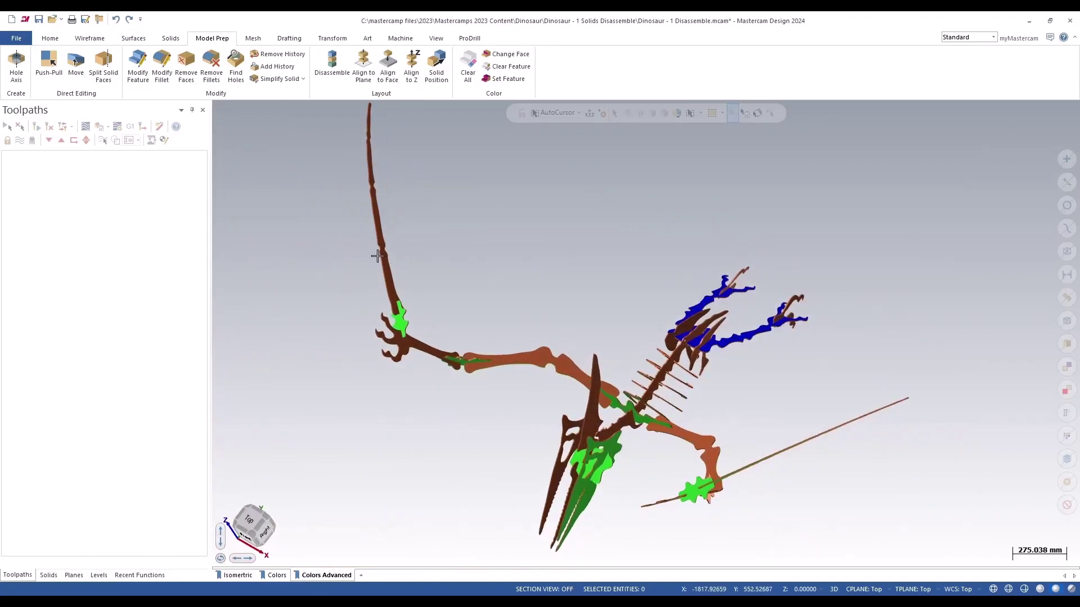
scroll(342, 246, "down", 4)
key("F1")
left_click_drag(284, 157, 868, 463)
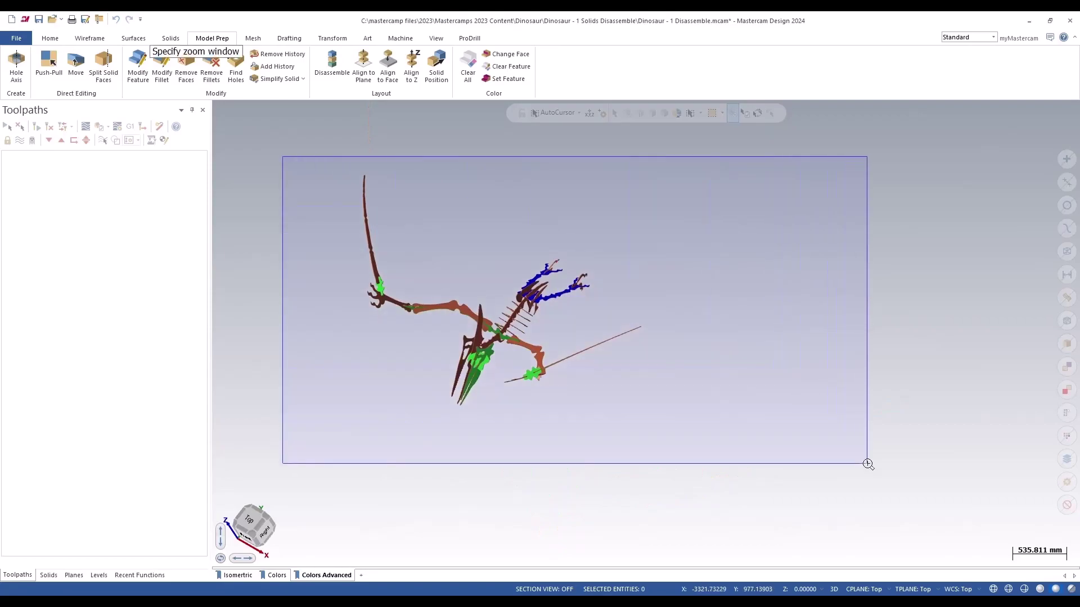
scroll(373, 108, "up", 1)
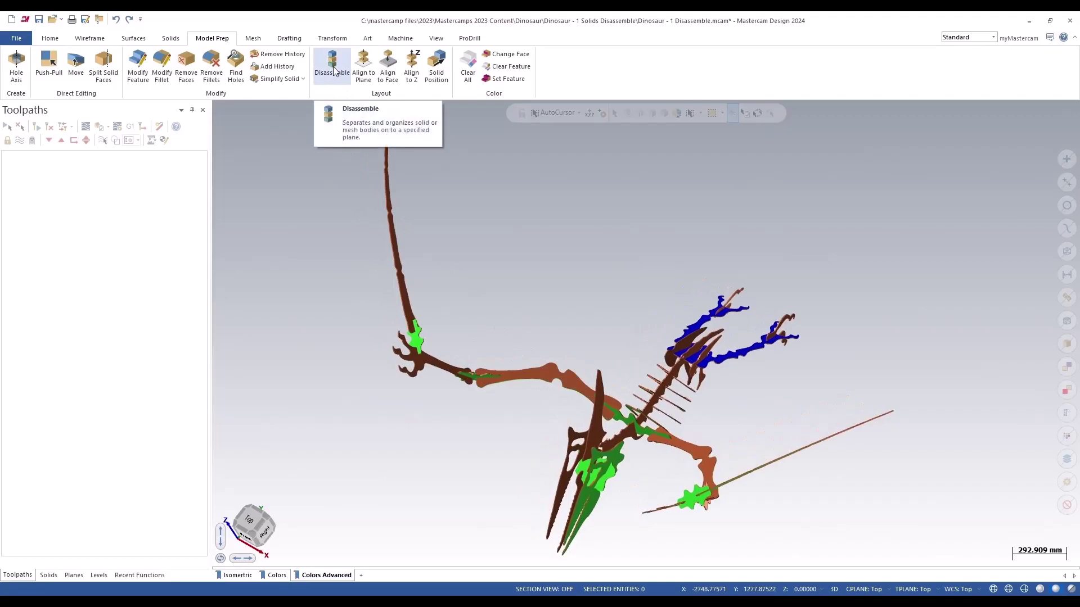
Start Disassemble with Copy, Automatic, X+ and spacing 50, and window-select every solid
left_click(334, 71)
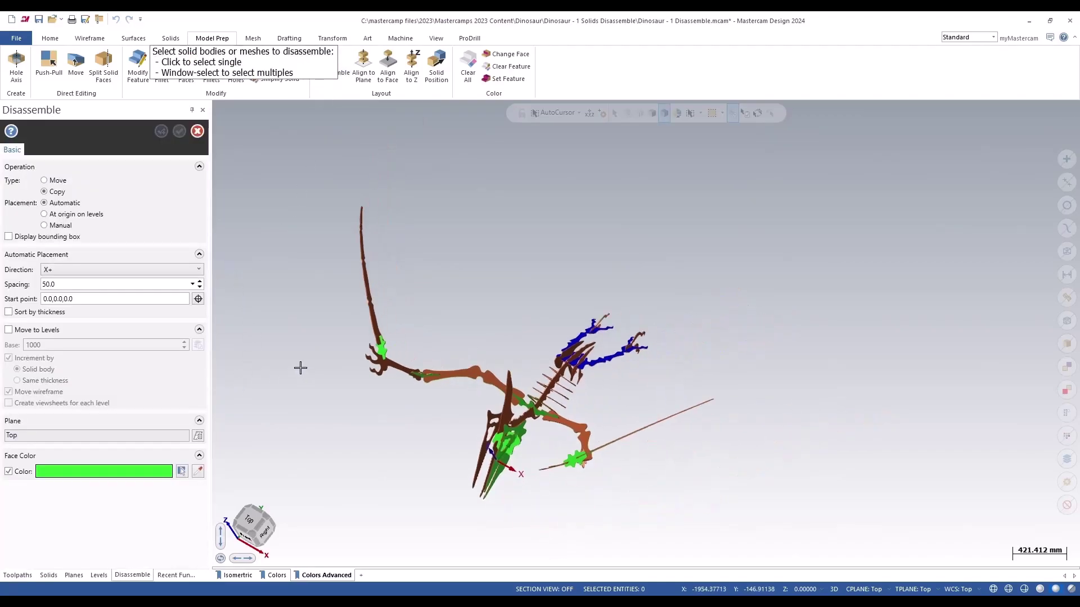
scroll(299, 367, "down", 2)
left_click_drag(322, 161, 861, 568)
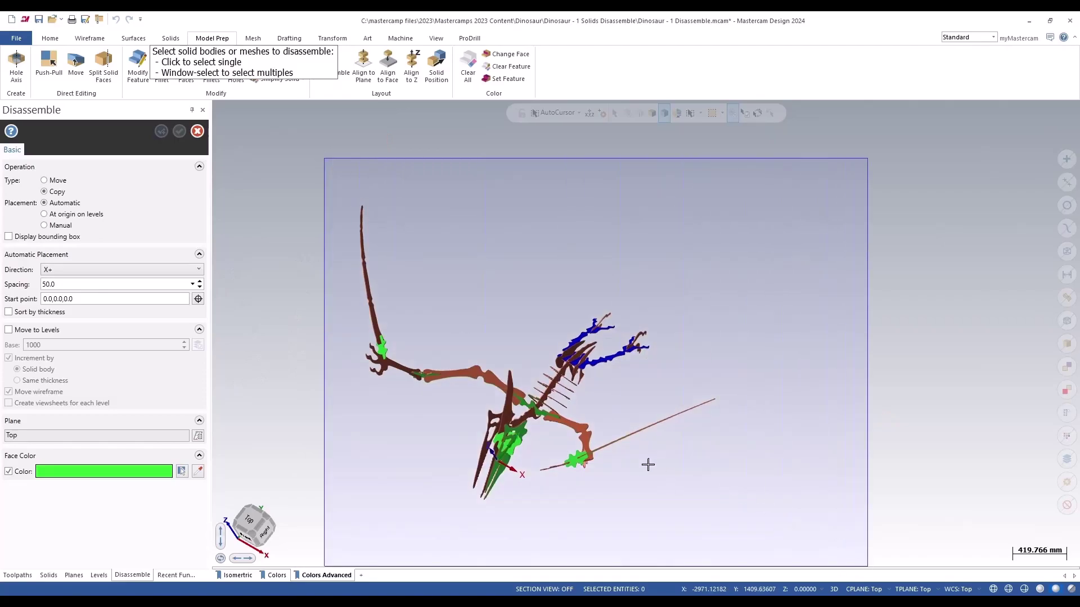
middle_click_drag(407, 395, 416, 364)
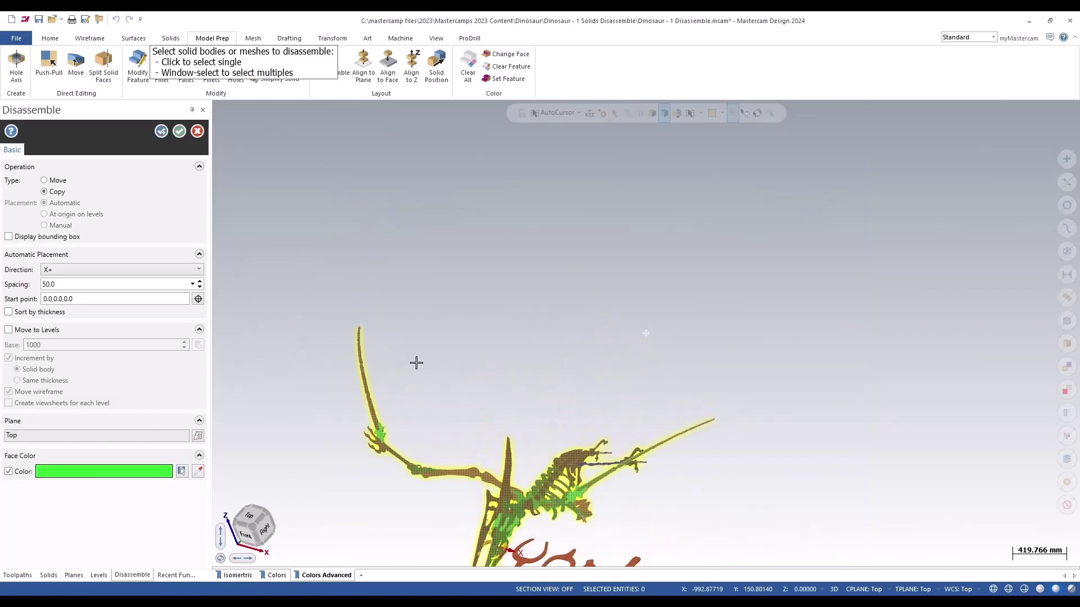
scroll(391, 357, "down", 4)
middle_click_drag(527, 453, 648, 514)
Zoom and orbit to frame the skeleton alongside its previewed row of brown, blue and magenta copies
scroll(403, 330, "down", 1)
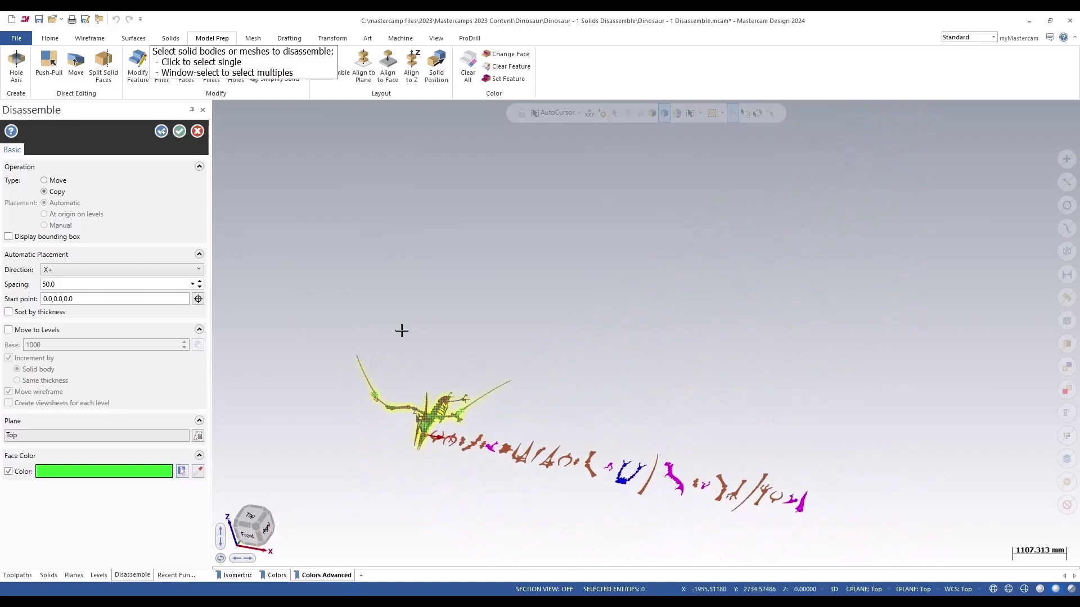
key("F1")
mouse_move(385, 343)
left_mouse_down()
mouse_move(550, 449)
mouse_move(833, 509)
left_mouse_up()
key("F1")
mouse_move(267, 234)
left_mouse_down()
mouse_move(396, 308)
mouse_move(506, 352)
left_mouse_up()
middle_click_drag(371, 281, 307, 327)
scroll(304, 335, "down", 4)
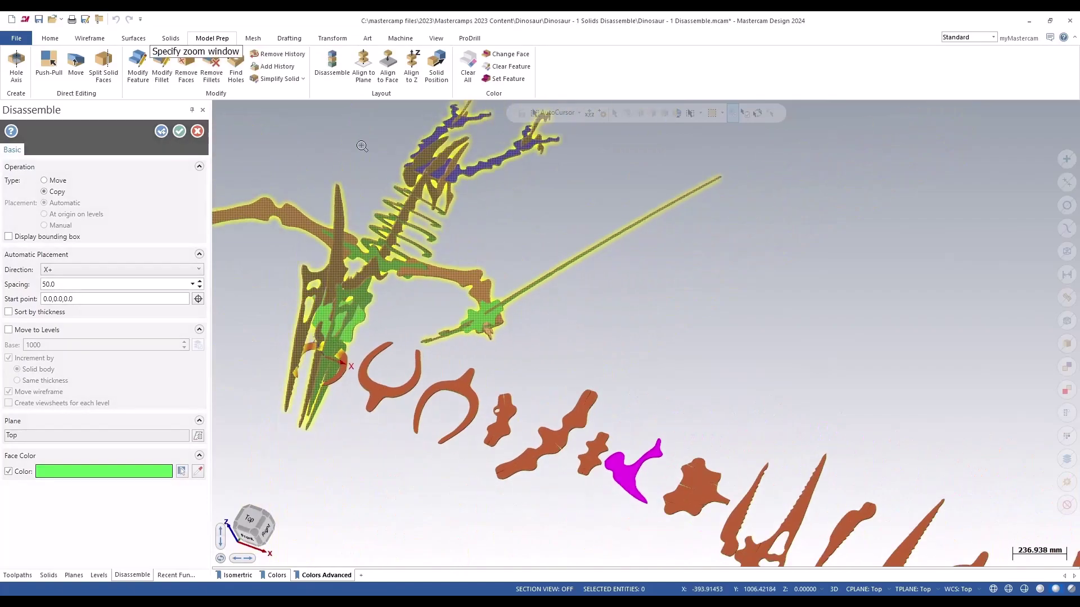
scroll(586, 261, "up", 5)
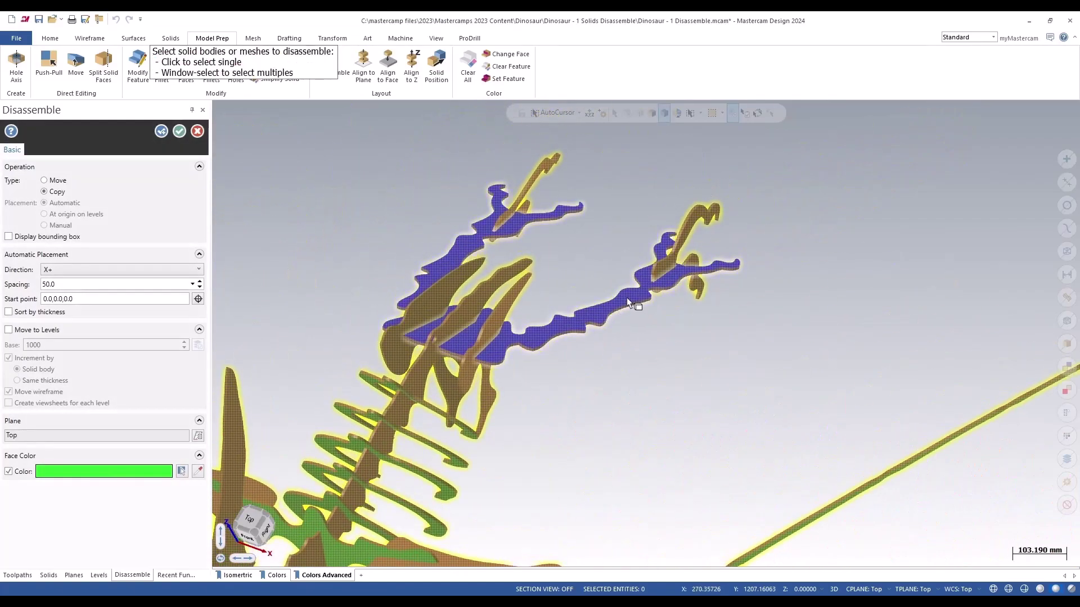
Switch to body selection and pick the blue jaw body so it lays face-down
left_click(668, 114)
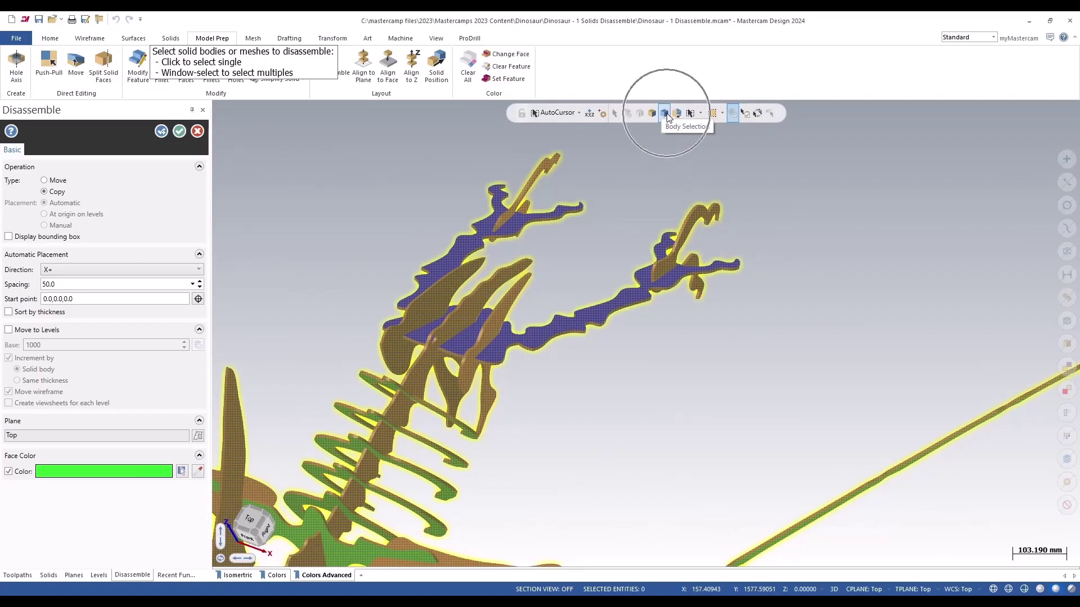
left_click(628, 303)
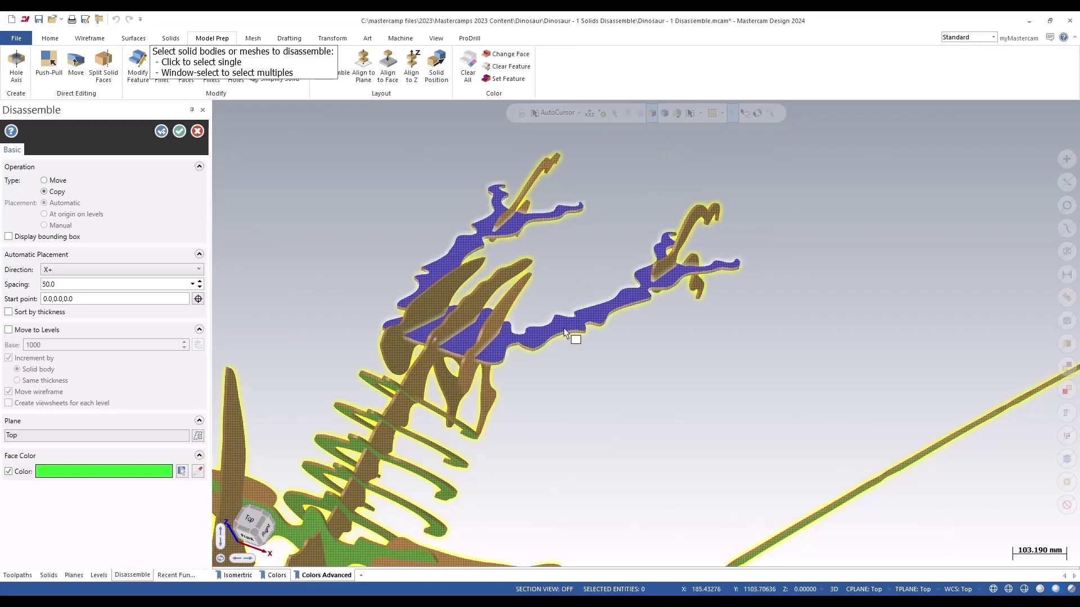
scroll(461, 252, "down", 1)
scroll(461, 251, "down", 10)
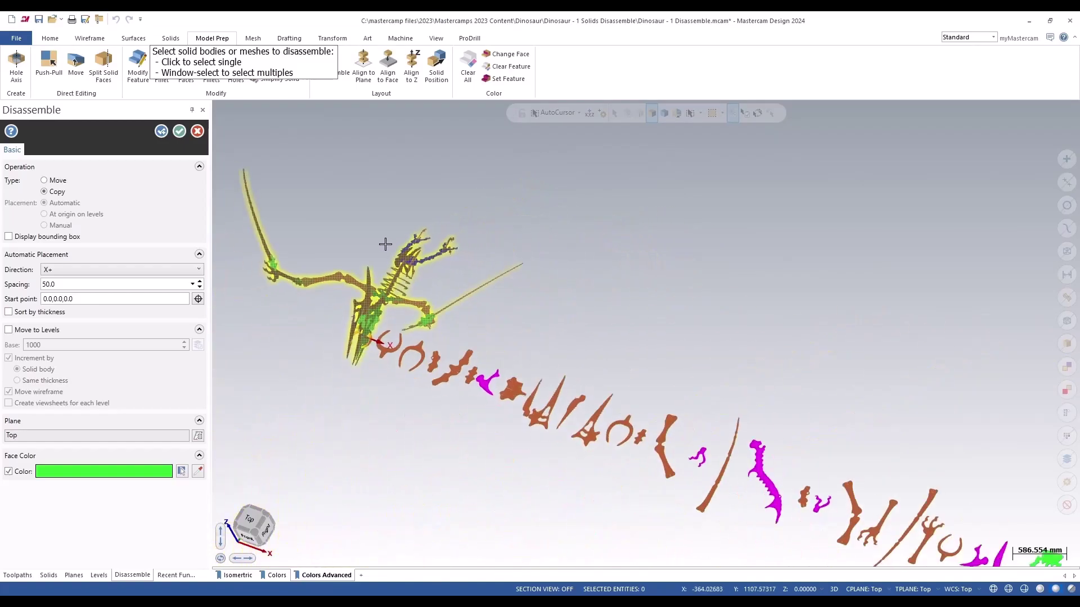
key("F1")
left_click_drag(599, 301, 647, 495)
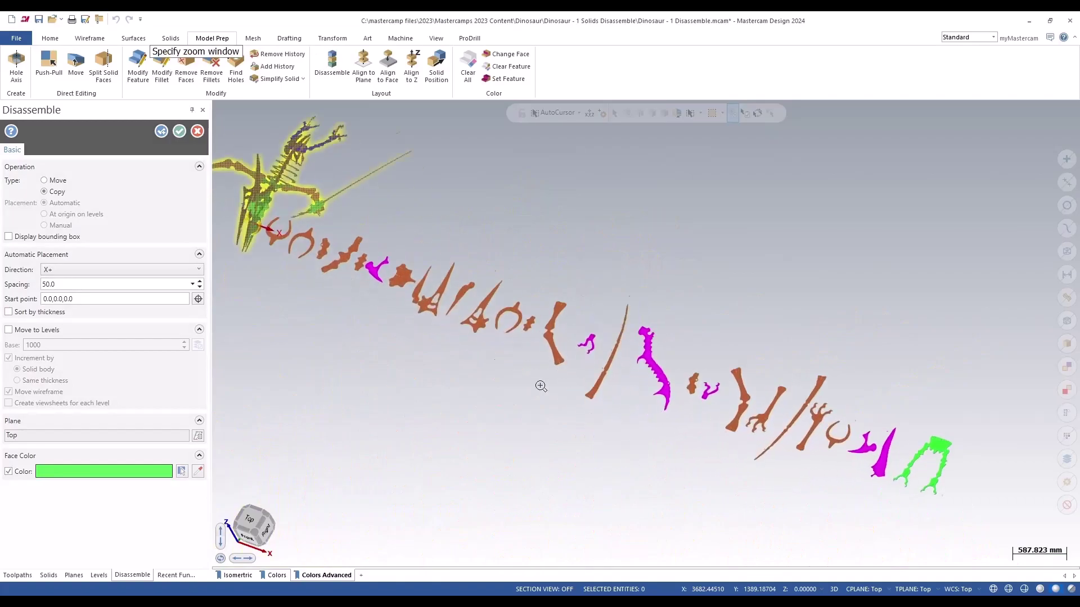
Zoom in on the blue and purple pieces from below to check the preview, then finish the disassembly
scroll(357, 252, "down", 4)
middle_click_drag(358, 252, 377, 157)
key("F1")
left_click_drag(819, 174, 983, 197)
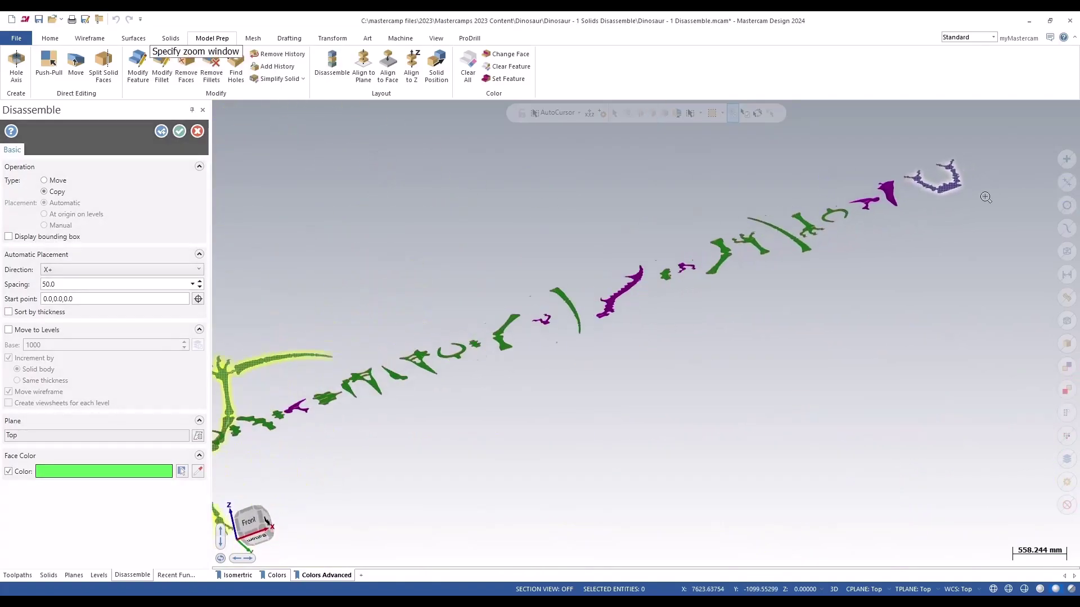
key("F1")
left_click_drag(803, 419, 551, 191)
middle_click_drag(559, 273, 549, 279)
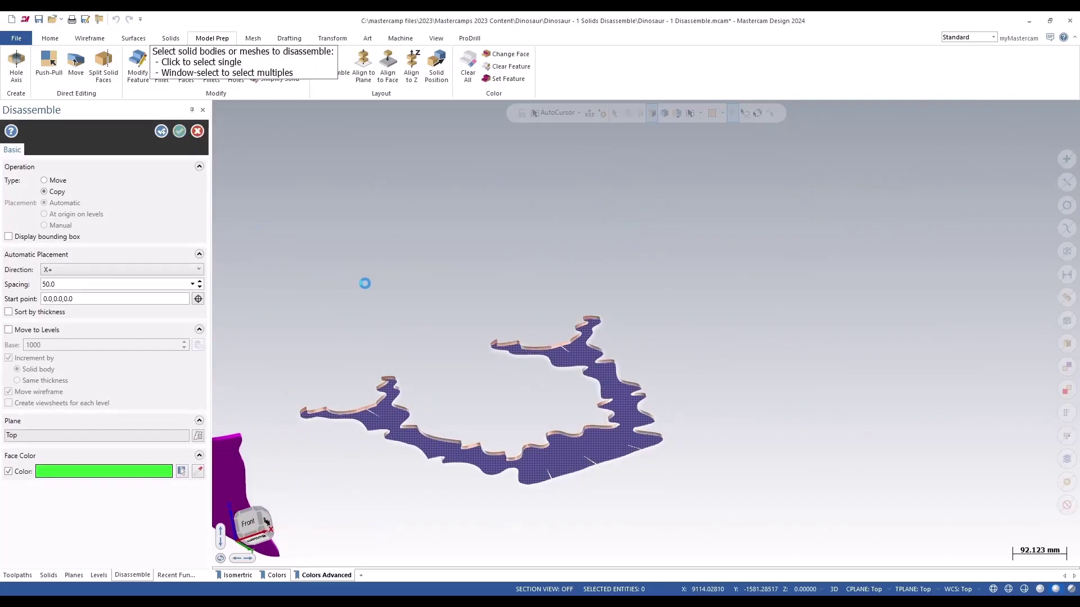
key("Escape")
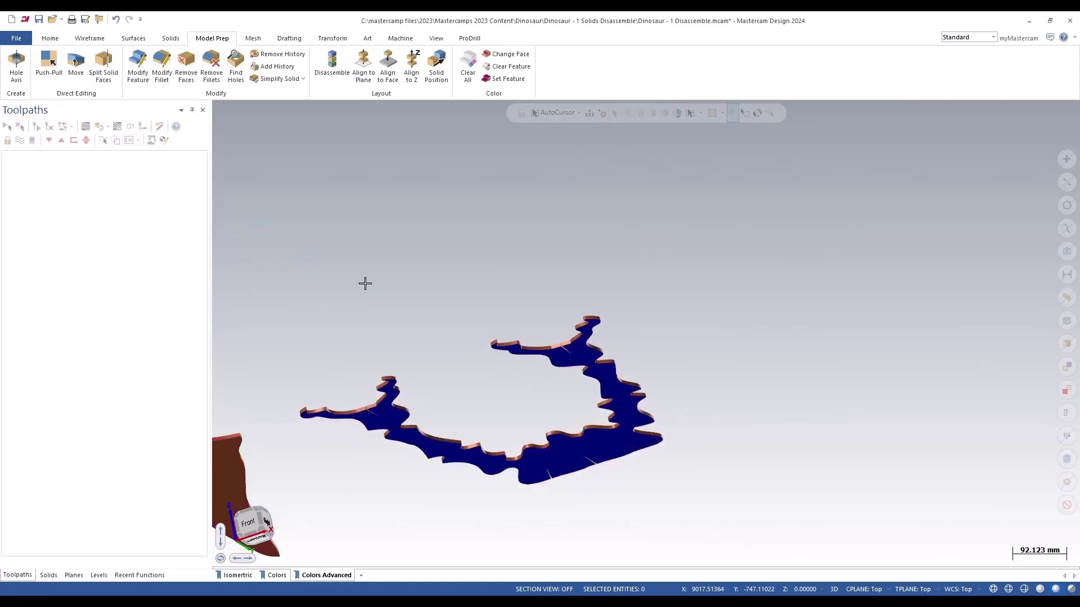
key("alt+F1")
middle_click_drag(353, 454, 502, 292)
key("alt+F1")
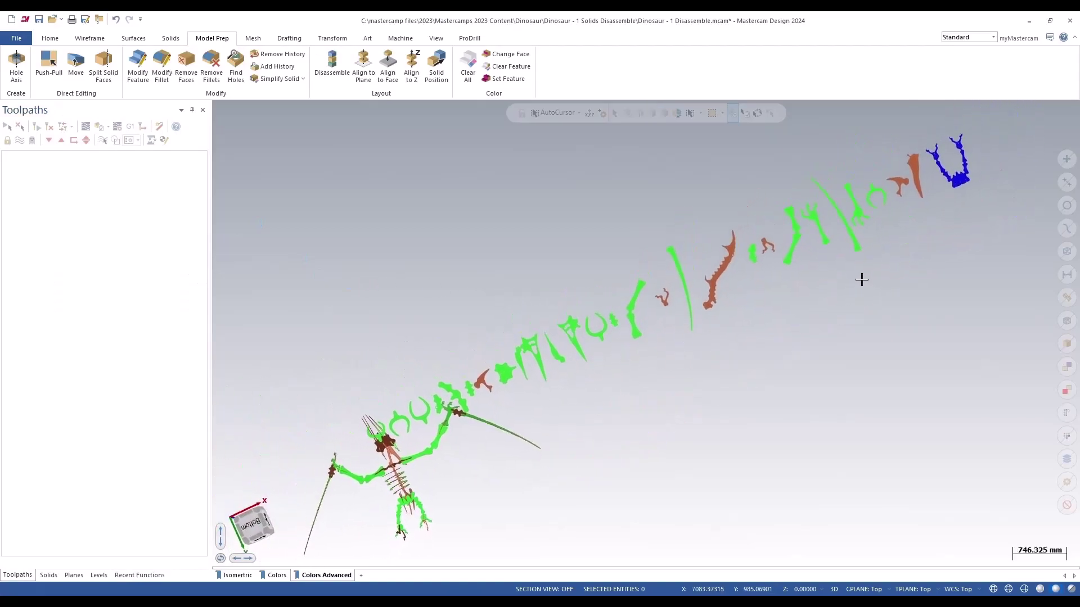
key("F2")
key("F1")
left_click_drag(720, 183, 884, 336)
left_click_drag(476, 199, 815, 418)
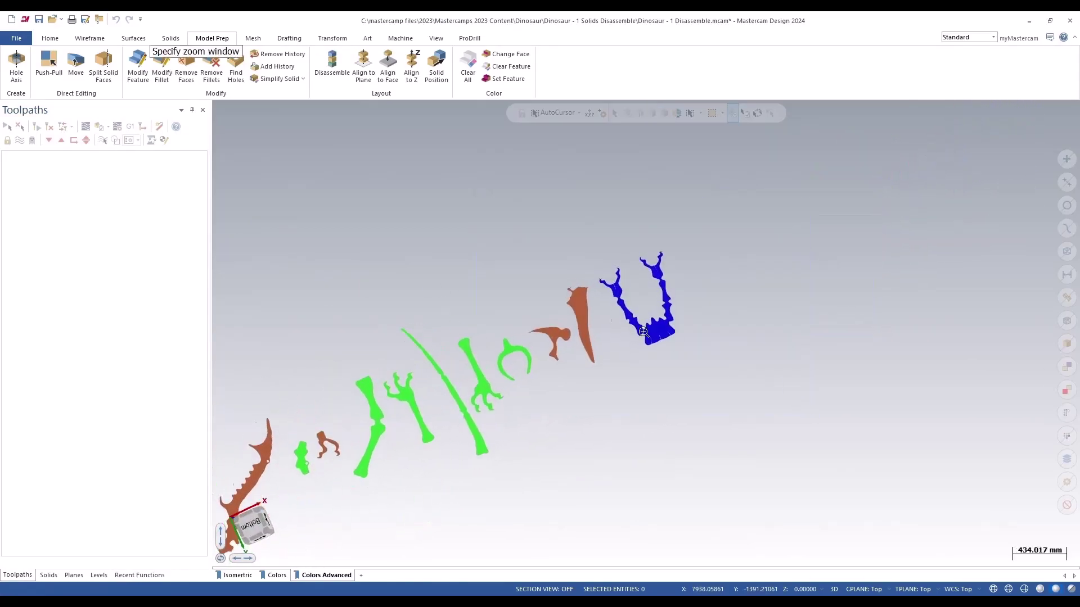
scroll(564, 308, "down", 2)
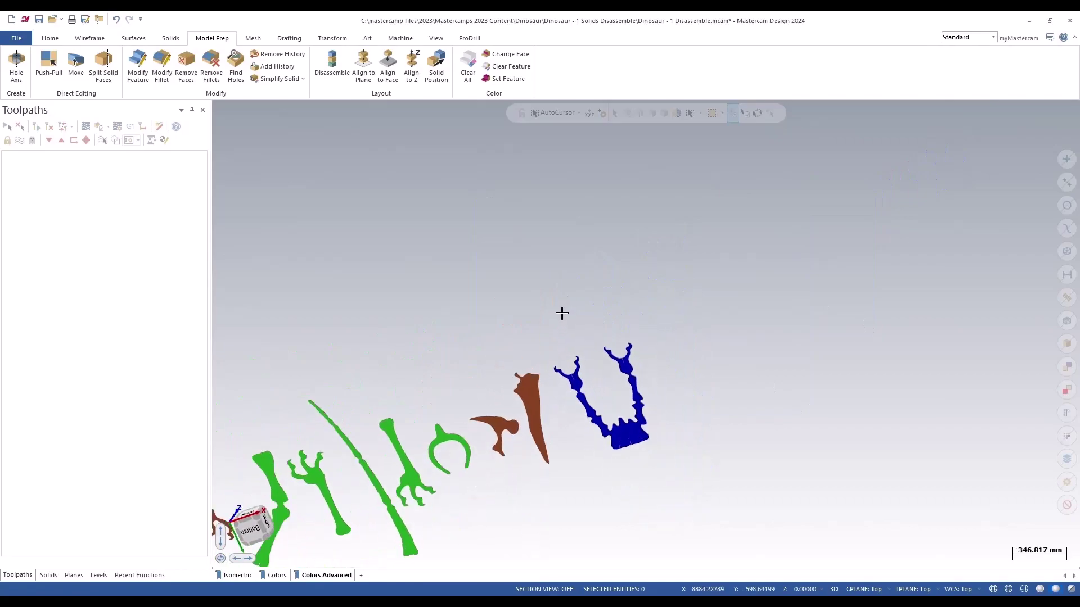